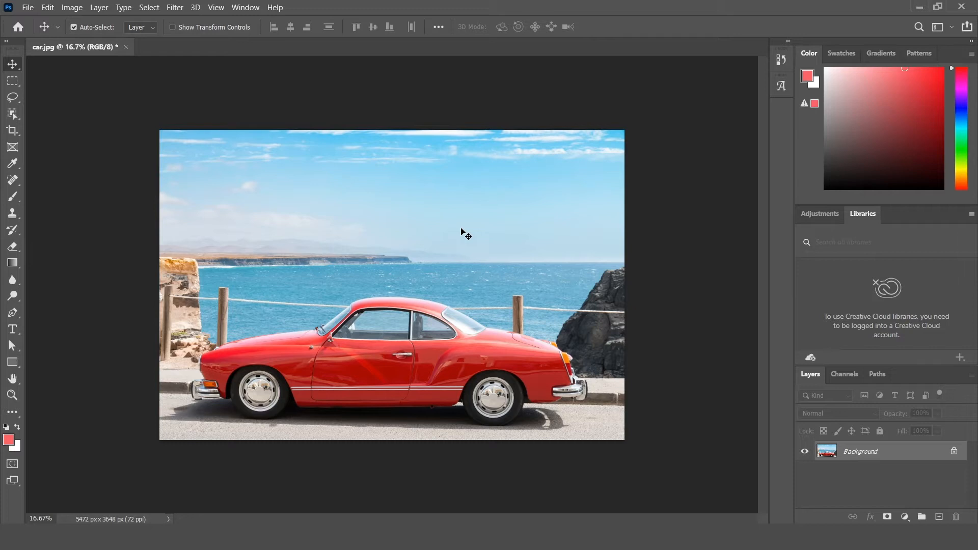
# Add a Hue/Saturation adjustment layer with its default name above the Background layer.
pyautogui.click(103, 9)
pyautogui.moveTo(158, 166)
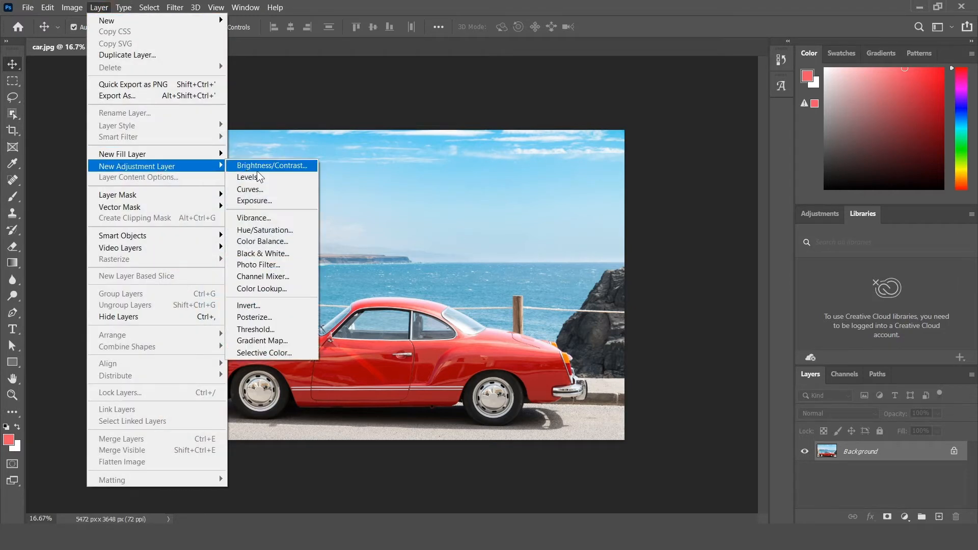
pyautogui.click(271, 231)
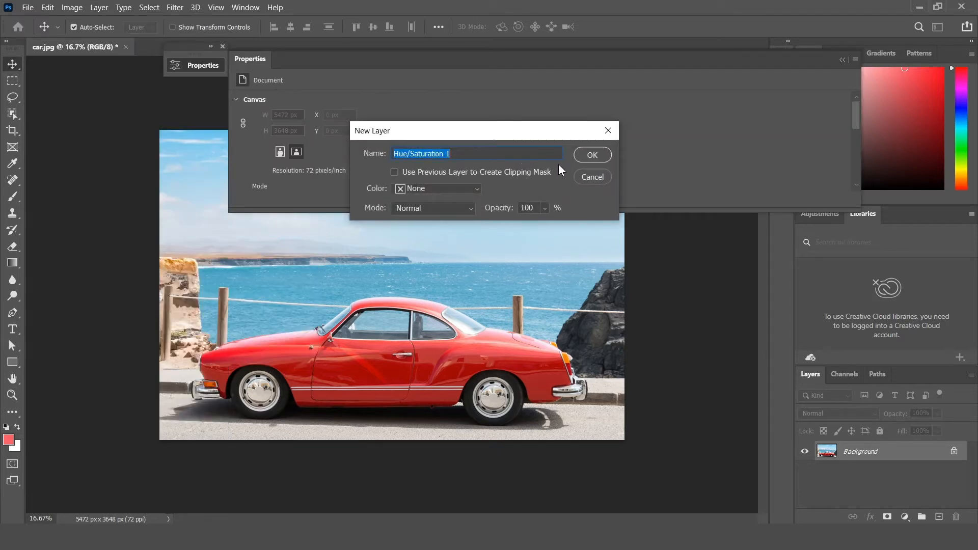
pyautogui.click(583, 154)
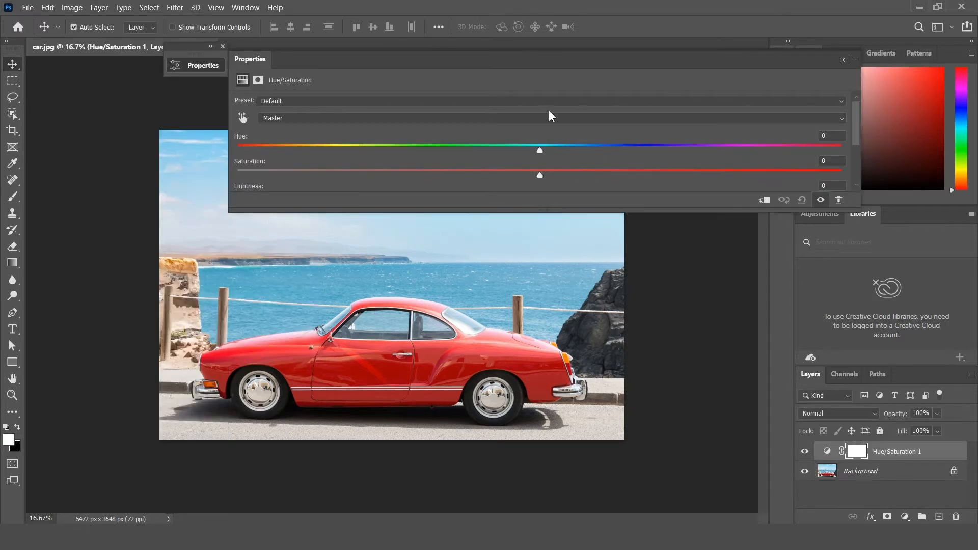
# Move the floating Hue/Saturation settings above the car and enlarge them to fit the lightness slider.
pyautogui.moveTo(484, 65); pyautogui.dragTo(365, 76)
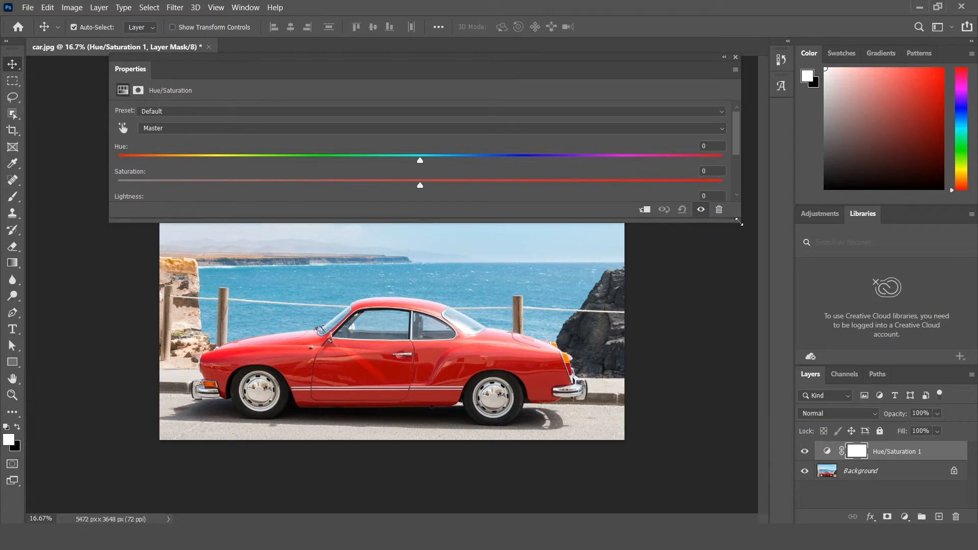
pyautogui.moveTo(740, 220); pyautogui.dragTo(757, 243)
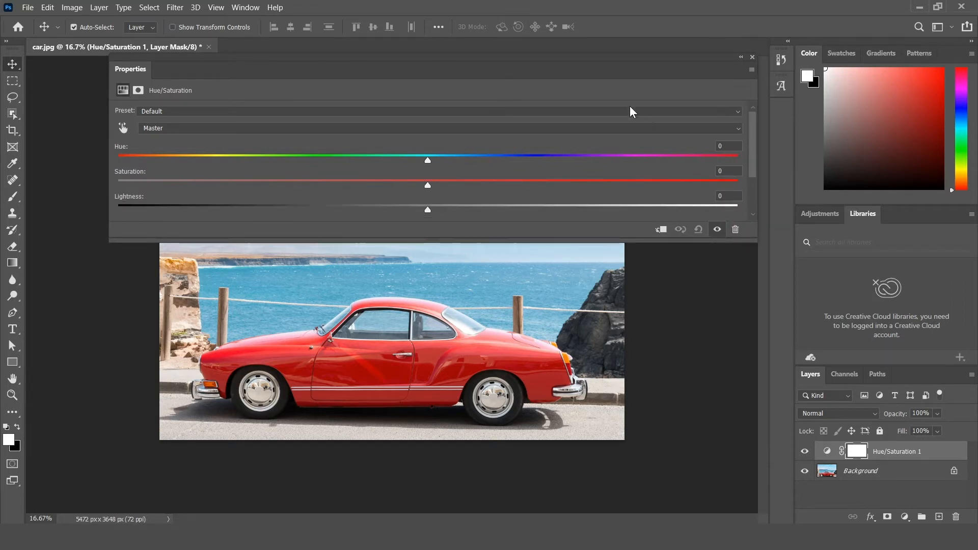
pyautogui.moveTo(601, 76); pyautogui.dragTo(591, 64)
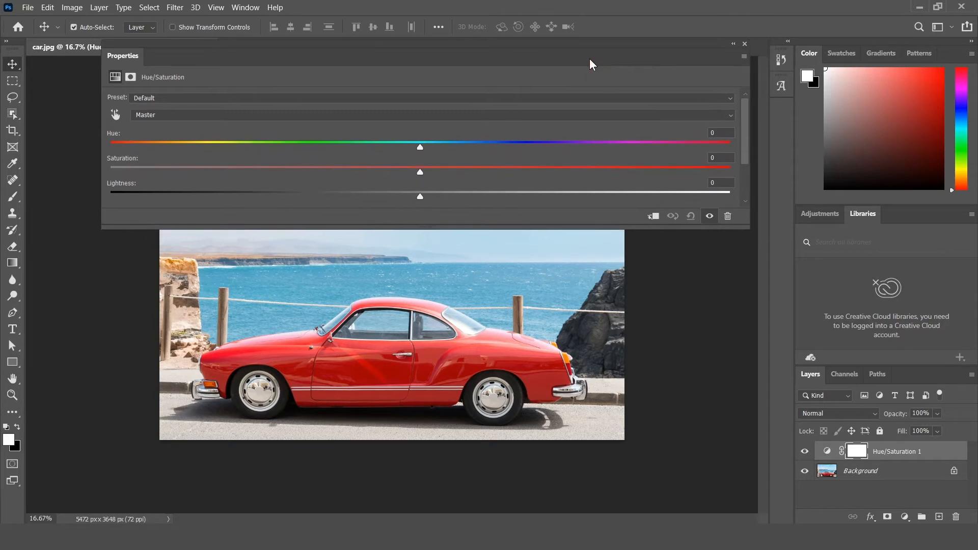
# Try shifting the hue on the Master range to -15 and +95, and reset the adjustment.
pyautogui.click(280, 114)
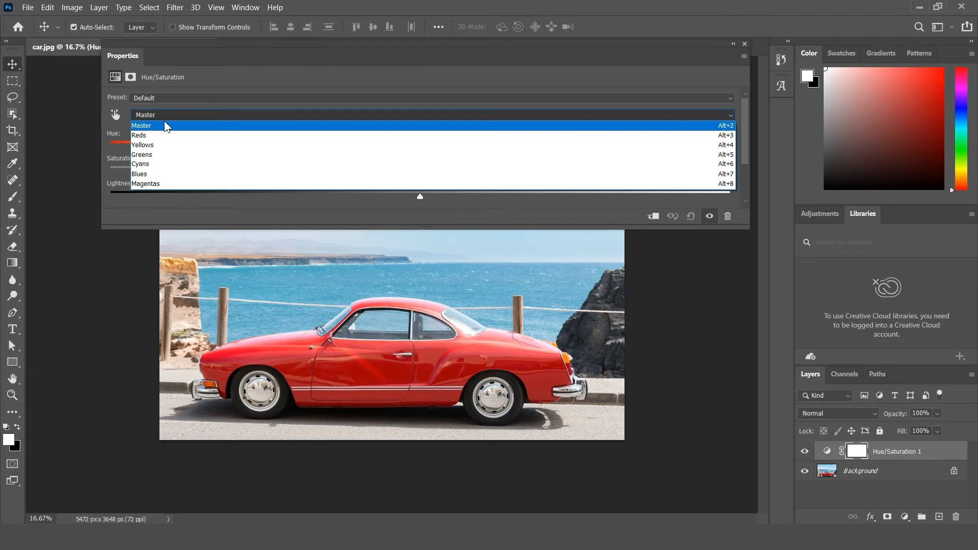
pyautogui.click(166, 126)
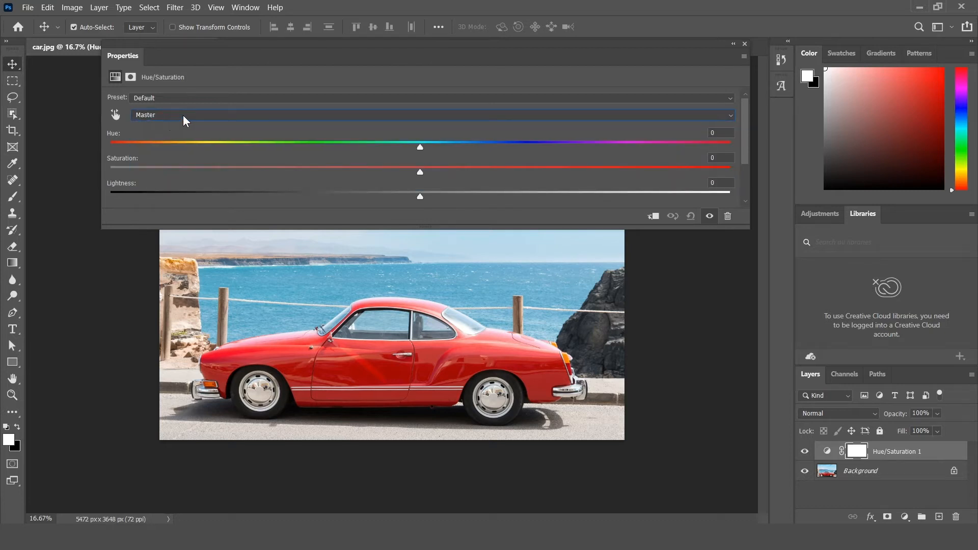
pyautogui.moveTo(420, 146); pyautogui.dragTo(270, 158)
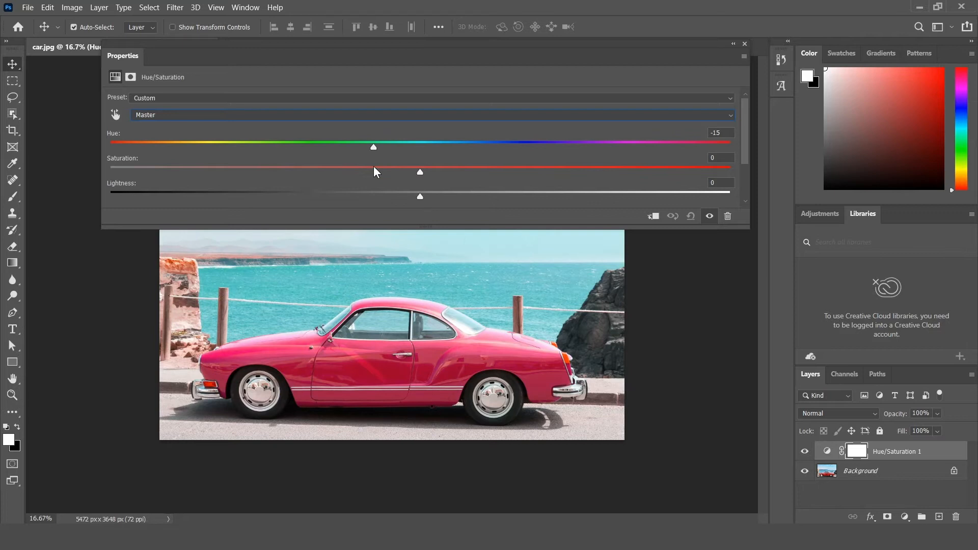
pyautogui.moveTo(377, 171); pyautogui.dragTo(623, 158)
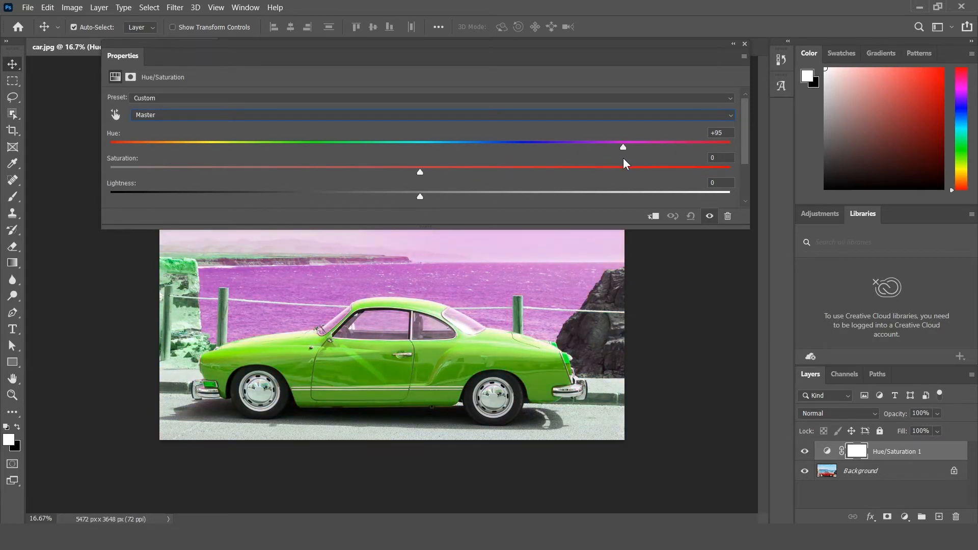
pyautogui.click(690, 217)
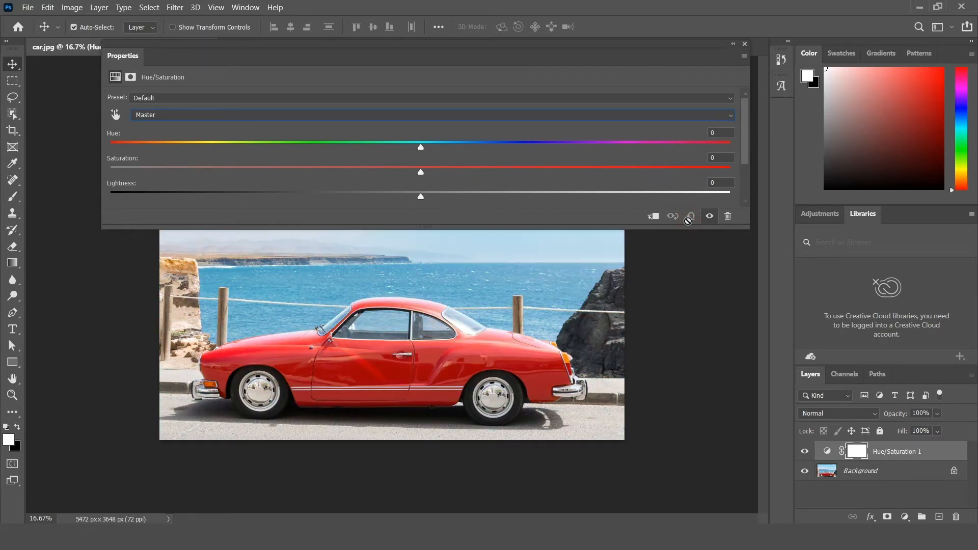
# Switch the adjustment to the Reds range and sample the sea and the car's red paint alternately, ending on the car.
pyautogui.click(185, 113)
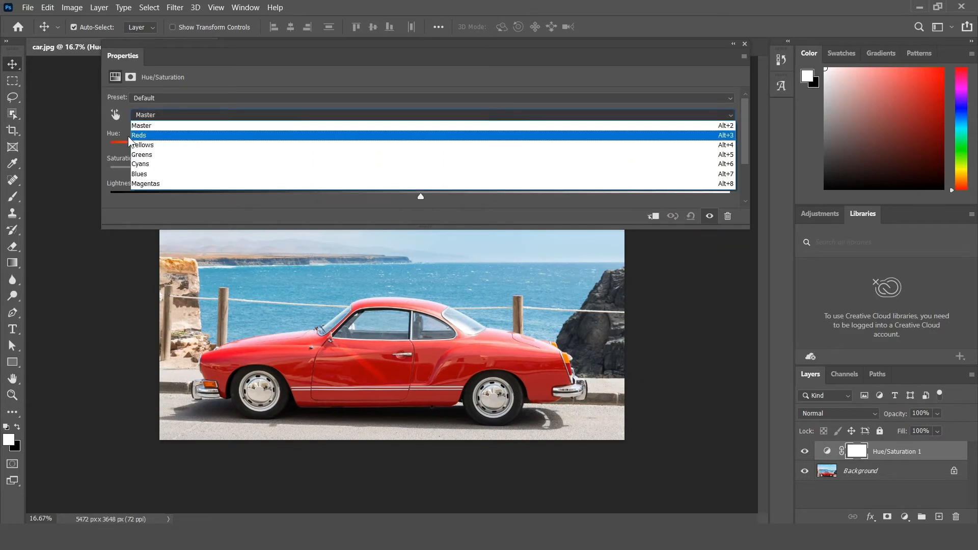
pyautogui.click(159, 136)
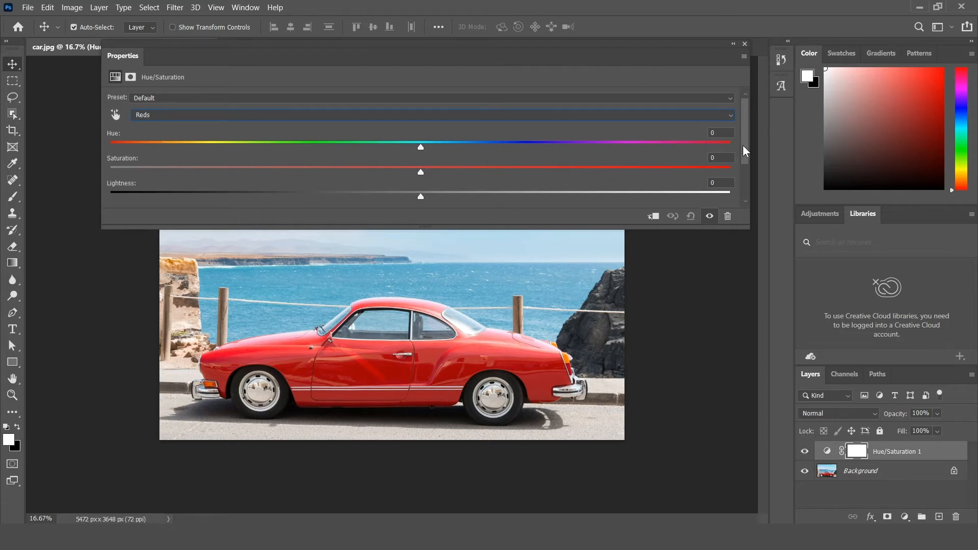
pyautogui.moveTo(743, 147); pyautogui.dragTo(737, 192)
pyautogui.click(119, 159)
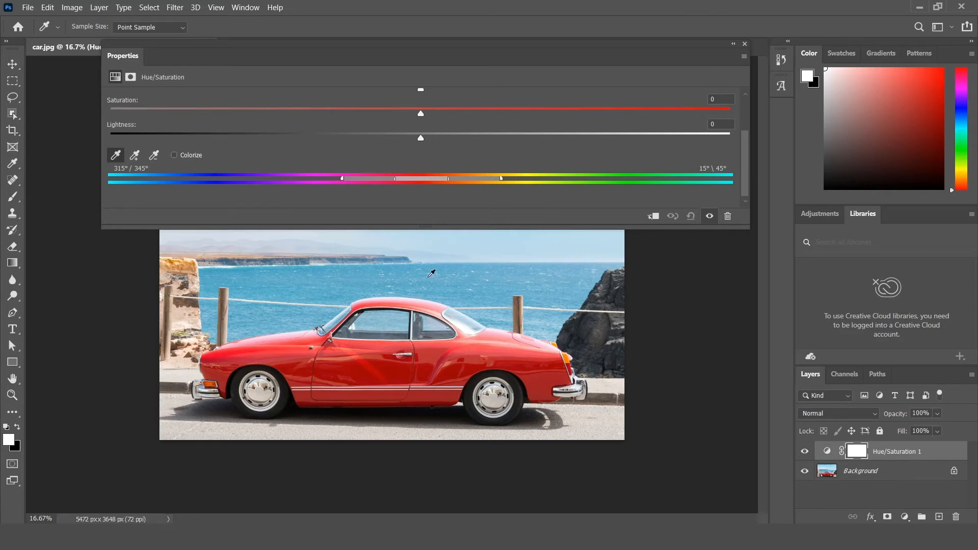
pyautogui.click(257, 282)
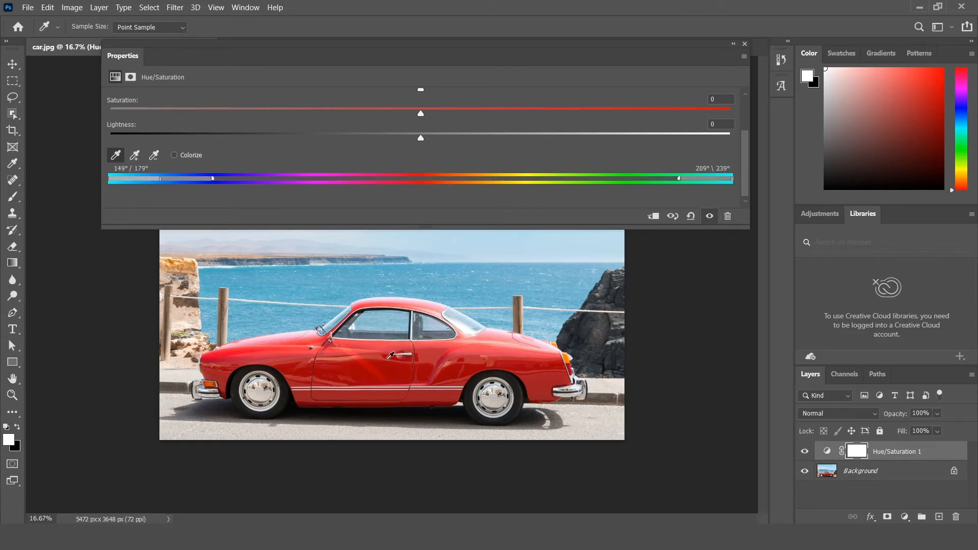
pyautogui.click(390, 359)
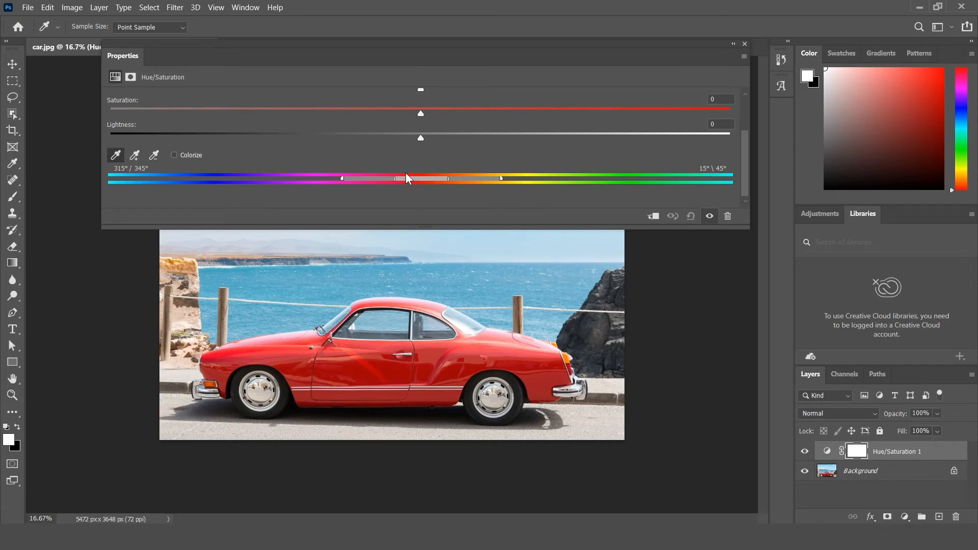
pyautogui.click(284, 280)
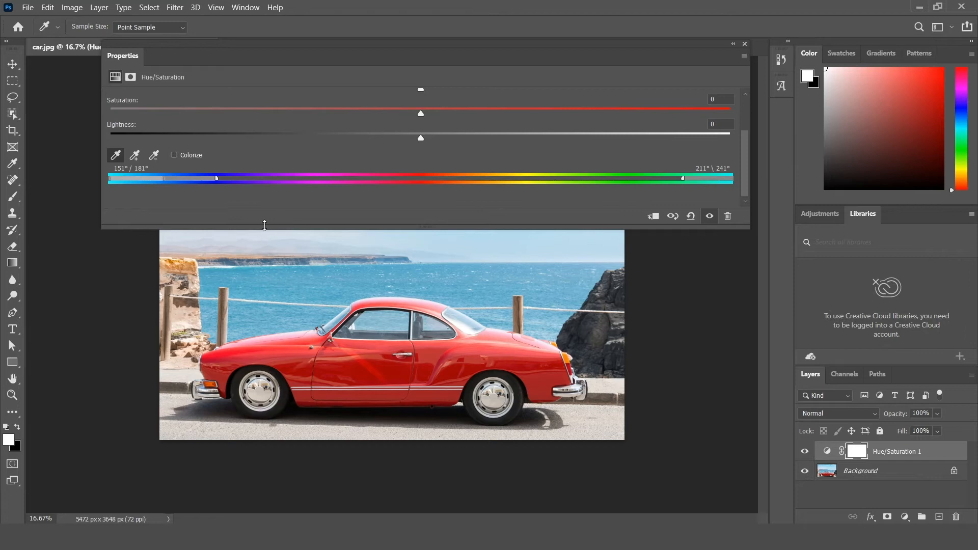
pyautogui.click(411, 376)
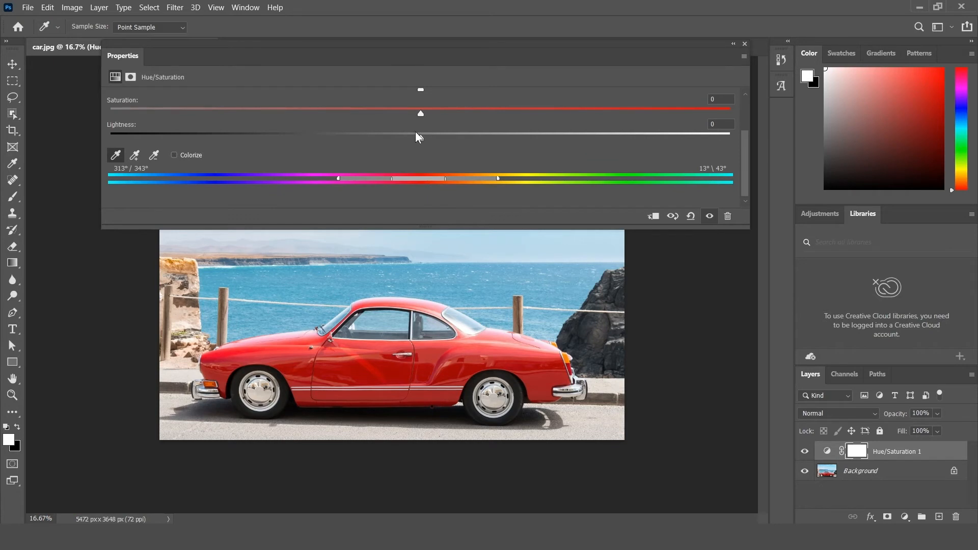
# Try shifting the Reds hue to the positive extreme, and bring it back to an orange tone for the car.
pyautogui.moveTo(745, 155); pyautogui.dragTo(743, 122)
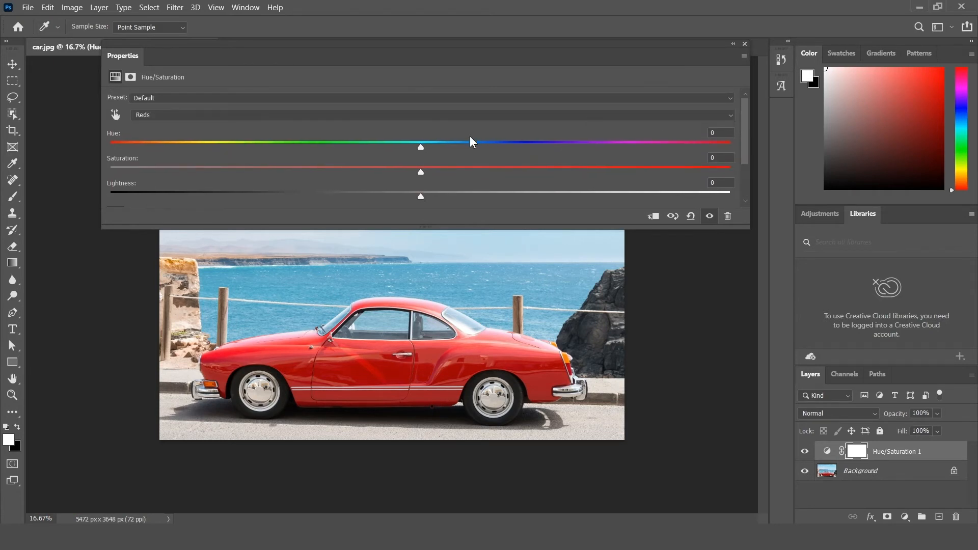
pyautogui.moveTo(423, 147); pyautogui.dragTo(741, 206)
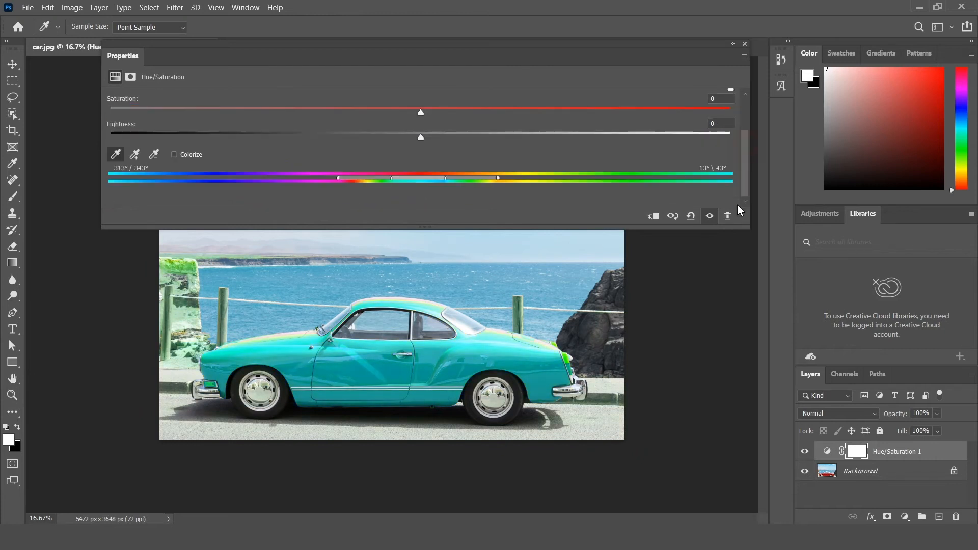
pyautogui.moveTo(422, 185)
pyautogui.mouseDown()
pyautogui.moveTo(618, 183)
pyautogui.moveTo(424, 199)
pyautogui.mouseUp()
pyautogui.moveTo(745, 177); pyautogui.dragTo(530, 157)
pyautogui.moveTo(746, 148); pyautogui.dragTo(702, 204)
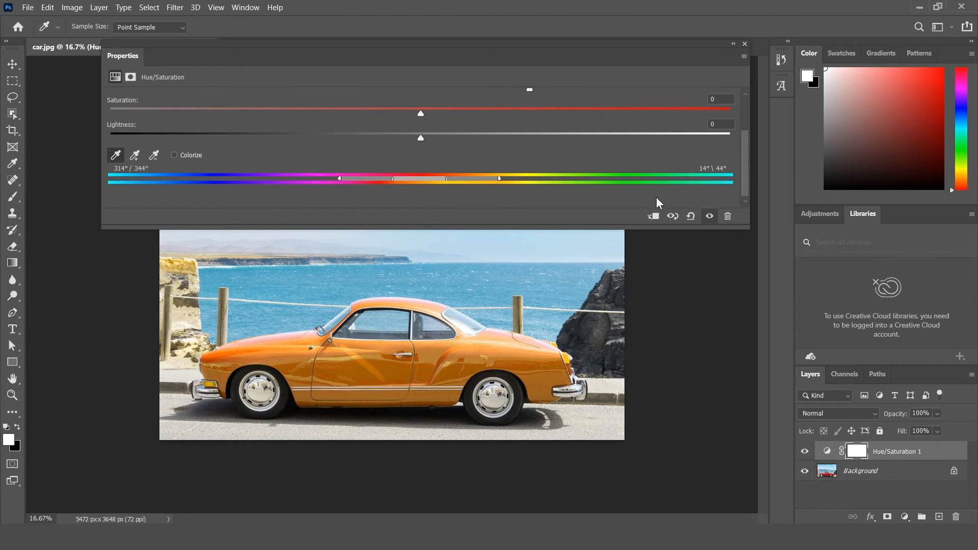
# Test the affected color range across the spectrum, return it to 338° to 8° over the reds, and narrow its outer falloff to 20°.
pyautogui.moveTo(447, 179); pyautogui.dragTo(412, 191)
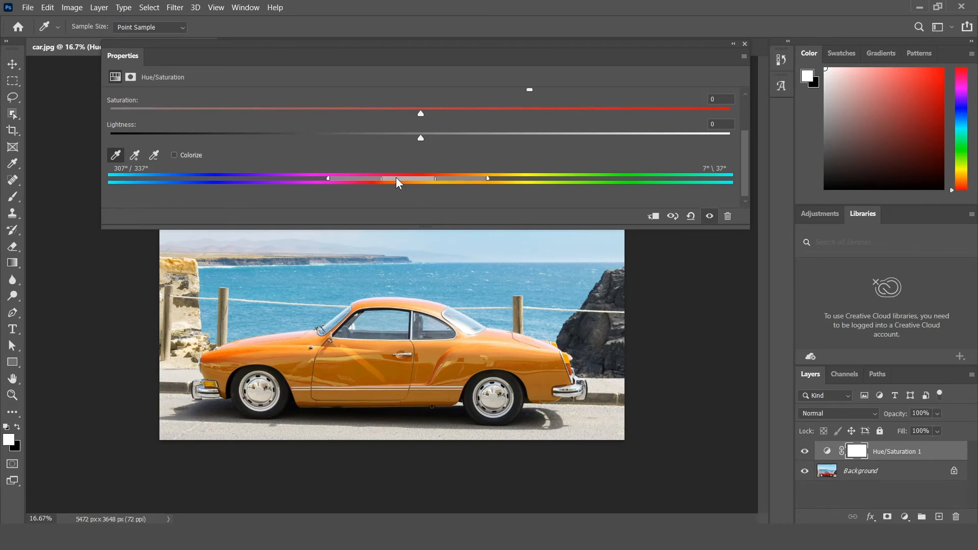
pyautogui.moveTo(398, 182); pyautogui.dragTo(396, 222)
pyautogui.moveTo(427, 179); pyautogui.dragTo(517, 182)
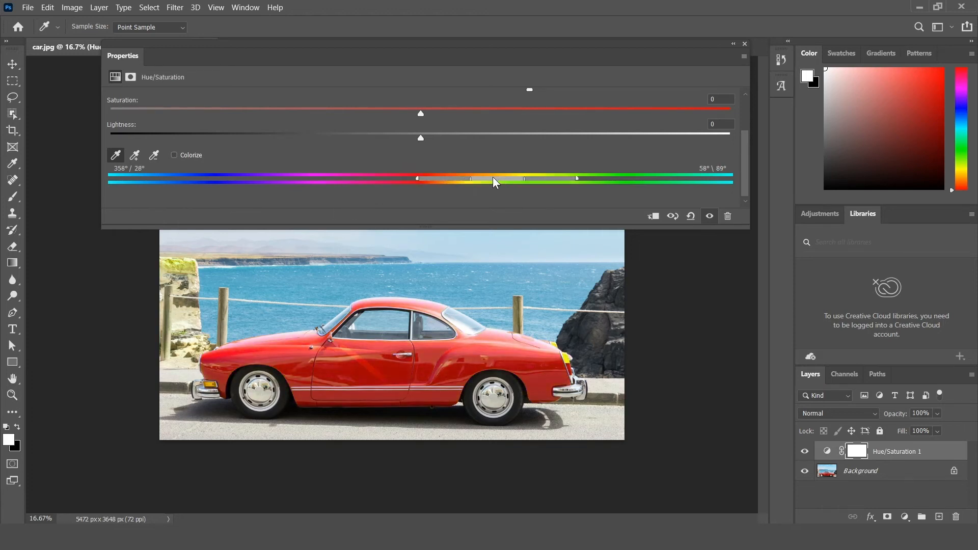
pyautogui.moveTo(441, 185); pyautogui.dragTo(413, 184)
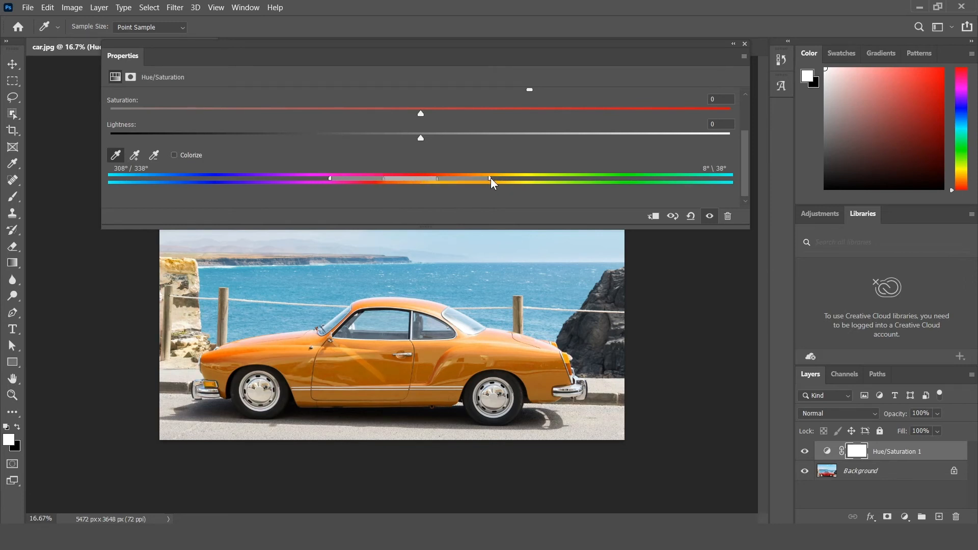
pyautogui.moveTo(491, 181); pyautogui.dragTo(458, 186)
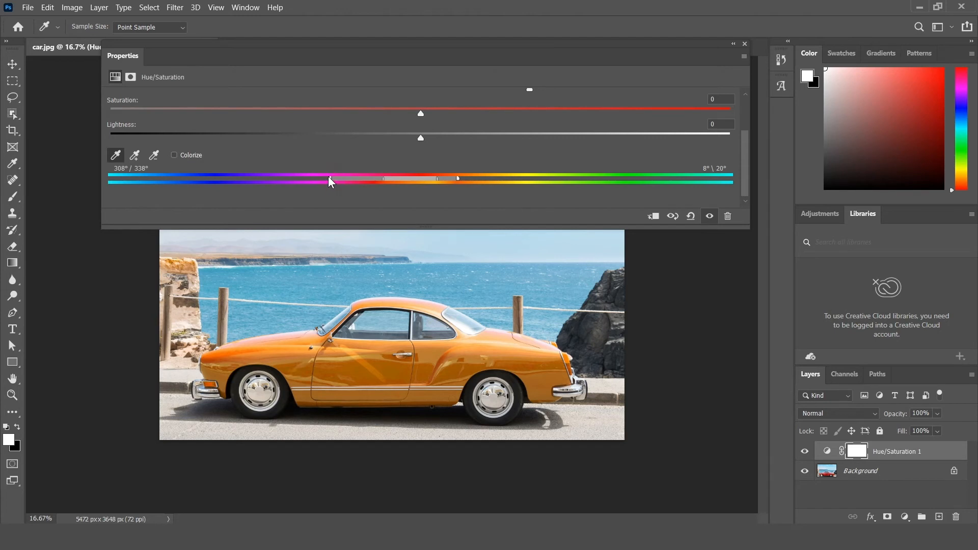
pyautogui.moveTo(331, 183); pyautogui.dragTo(421, 229)
# Try a Reds hue of +96 for a green car, and reset the whole adjustment.
pyautogui.moveTo(744, 179); pyautogui.dragTo(744, 146)
pyautogui.moveTo(522, 148); pyautogui.dragTo(607, 147)
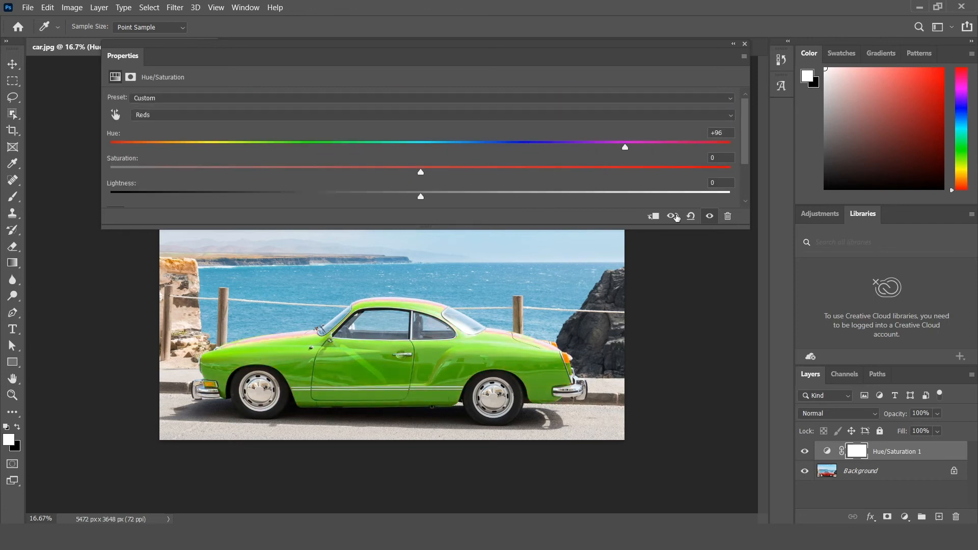
pyautogui.click(690, 217)
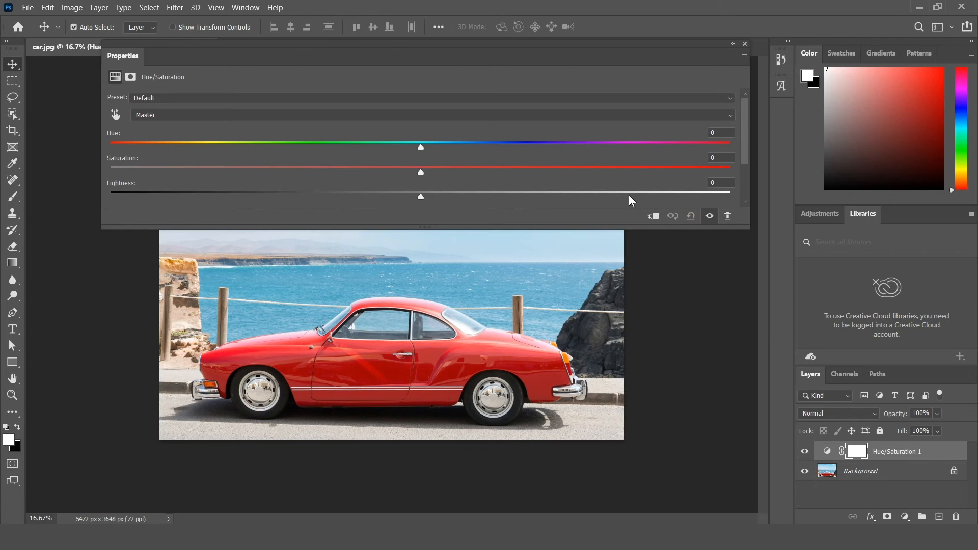
# Target the Reds range in the Hue/Saturation adjustment and activate its color-range eyedropper.
pyautogui.click(444, 116)
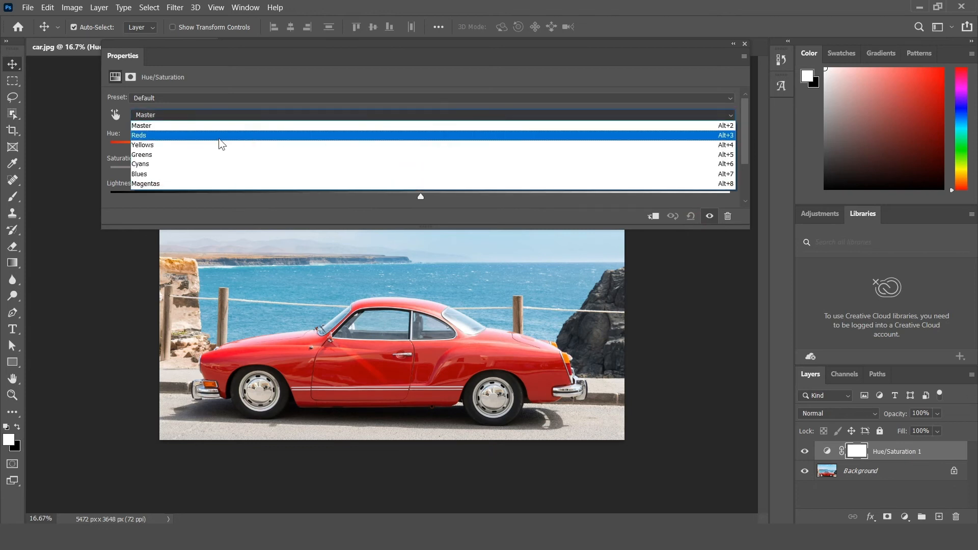
pyautogui.click(182, 136)
pyautogui.scroll(-3, 579, 200)
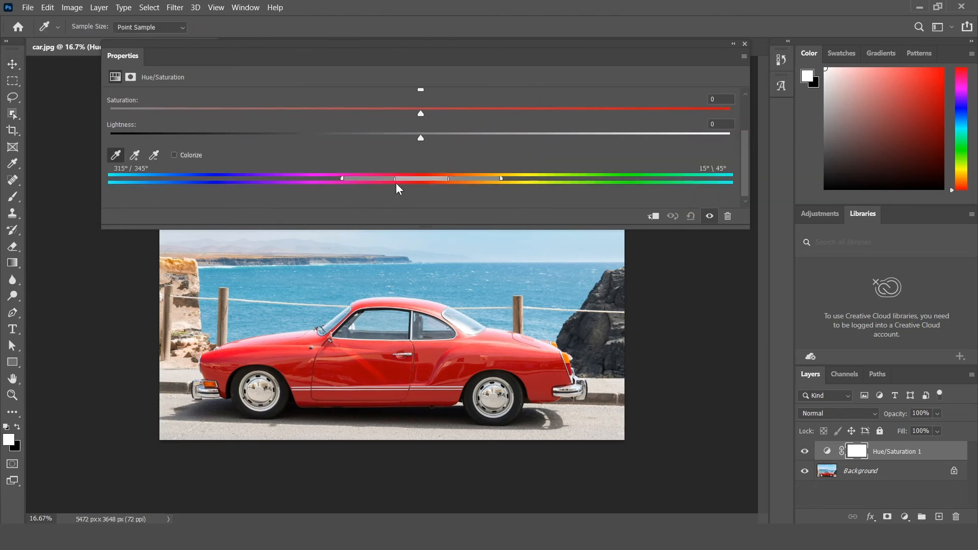
pyautogui.click(118, 158)
pyautogui.click(117, 158)
# Recolor the car blue by setting the Reds hue to -131, saturation to +2 and lightness to -3.
pyautogui.moveTo(745, 148); pyautogui.dragTo(747, 120)
pyautogui.moveTo(421, 147); pyautogui.dragTo(397, 152)
pyautogui.moveTo(273, 161); pyautogui.dragTo(173, 164)
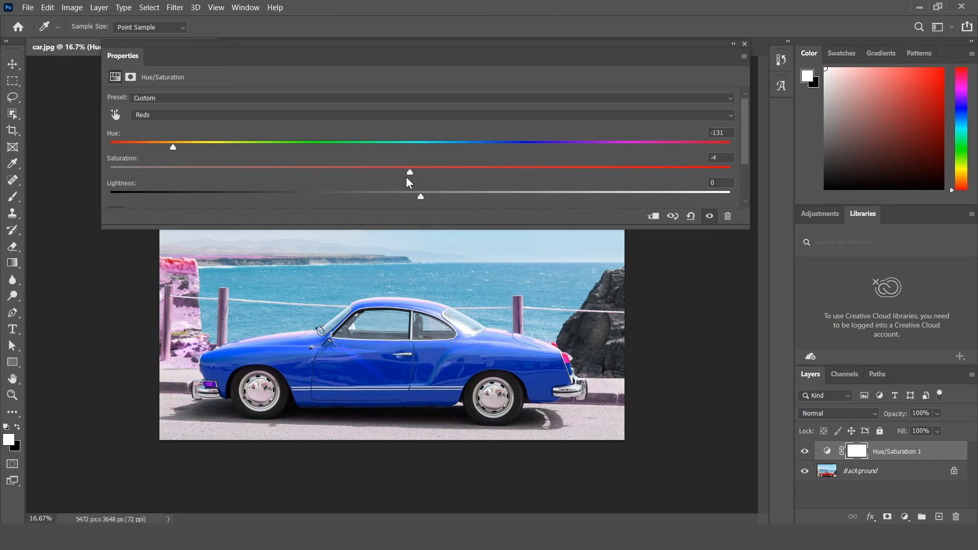
pyautogui.moveTo(429, 182); pyautogui.dragTo(413, 203)
pyautogui.scroll(-2, 746, 148)
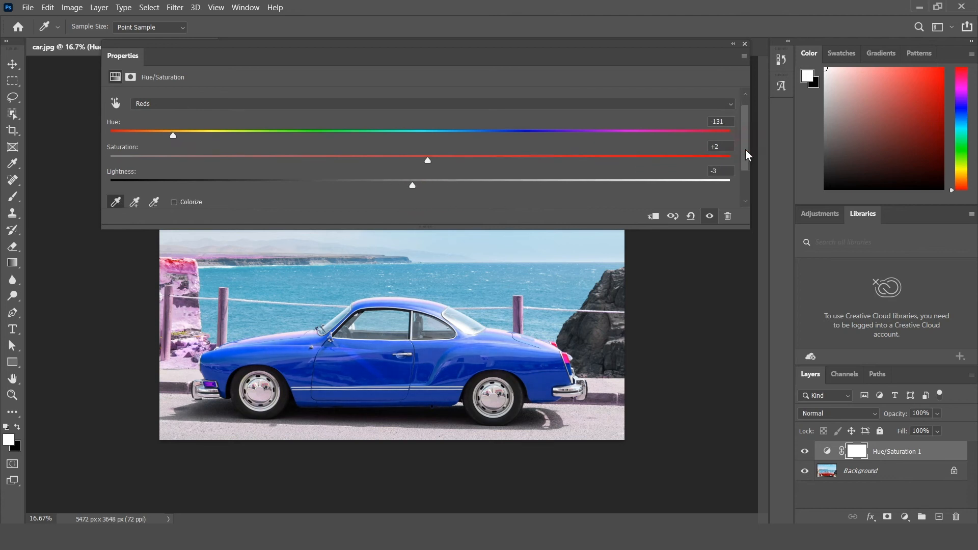
# Collapse the adjustment settings and toggle the Hue/Saturation layer's visibility to compare the original and recolored car.
pyautogui.click(733, 44)
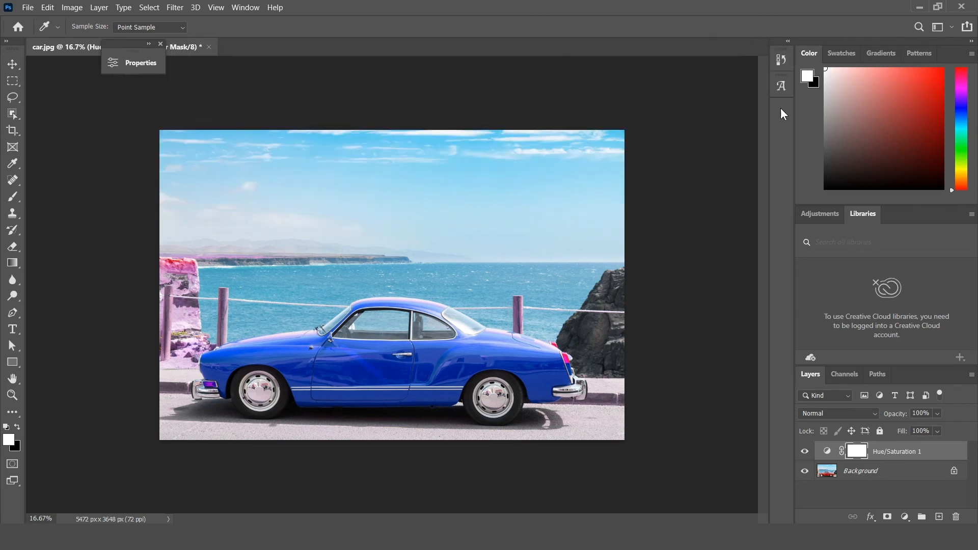
pyautogui.click(805, 452)
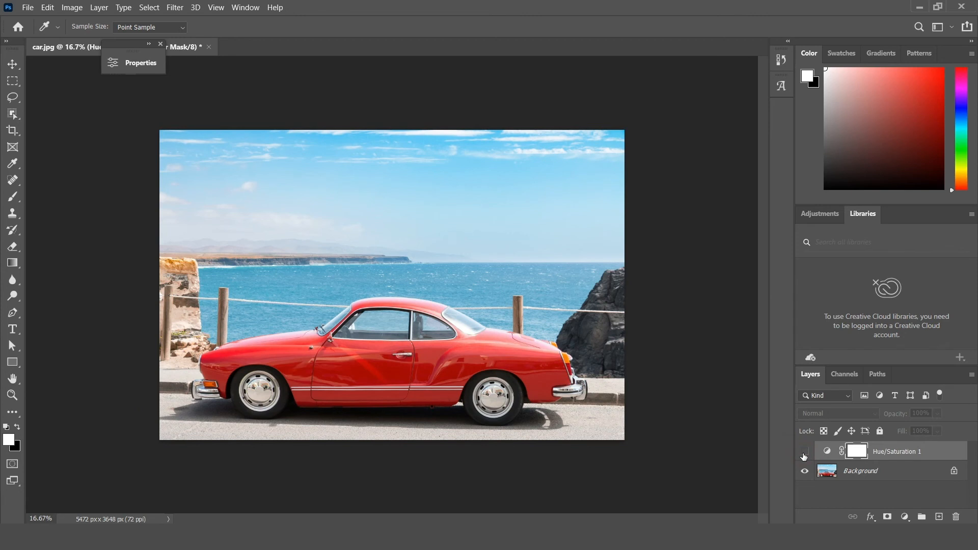
pyautogui.click(804, 452)
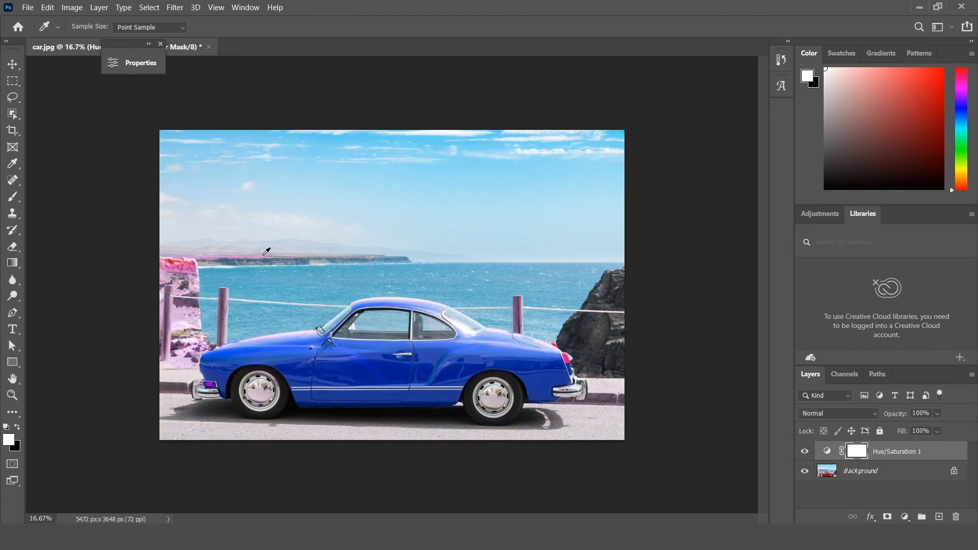
pyautogui.click(804, 452)
pyautogui.click(805, 452)
pyautogui.click(805, 452)
pyautogui.click(805, 452)
# Erase the Hue/Saturation layer's mask over the coastline and surrounding background using a 275 px eraser.
pyautogui.click(11, 249)
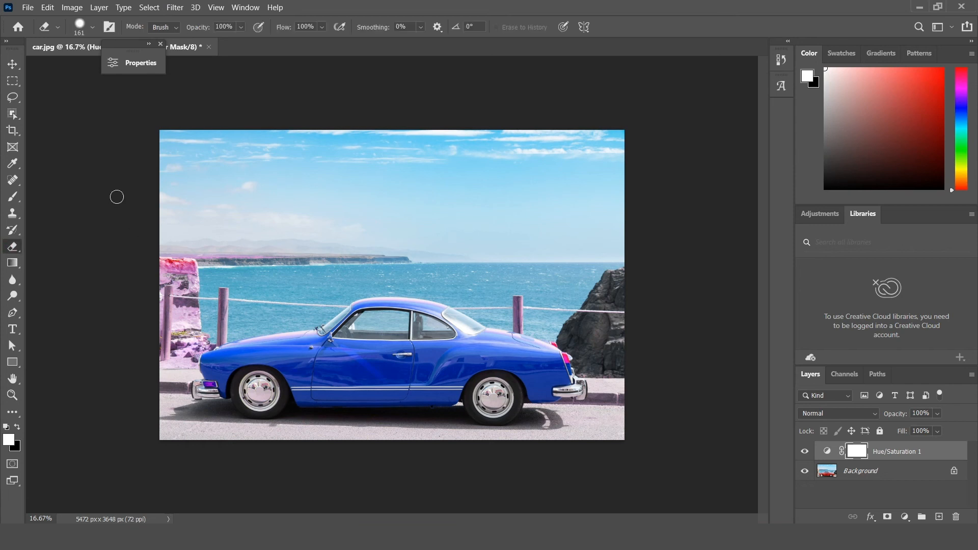
pyautogui.click(93, 27)
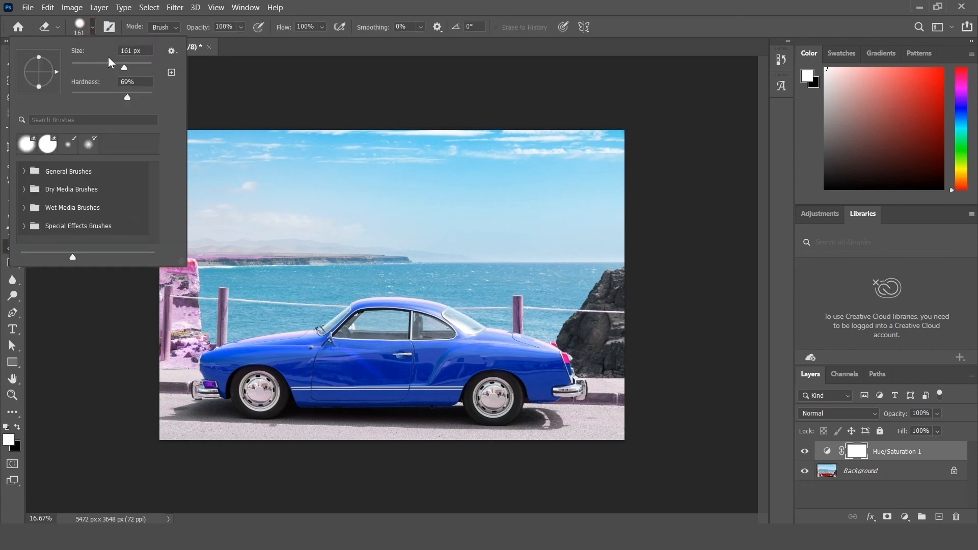
pyautogui.moveTo(126, 67); pyautogui.dragTo(135, 69)
pyautogui.moveTo(195, 272)
pyautogui.mouseDown()
pyautogui.moveTo(371, 253)
pyautogui.moveTo(242, 203)
pyautogui.moveTo(361, 436)
pyautogui.moveTo(175, 317)
pyautogui.moveTo(202, 269)
pyautogui.moveTo(342, 247)
pyautogui.mouseUp()
# Erase the mask over the fence posts, rocks and ground near the car's front end to remove their purple tint.
pyautogui.hotkey('ctrl', '+')
pyautogui.hotkey('ctrl', '+')
pyautogui.hotkey('ctrl', '+')
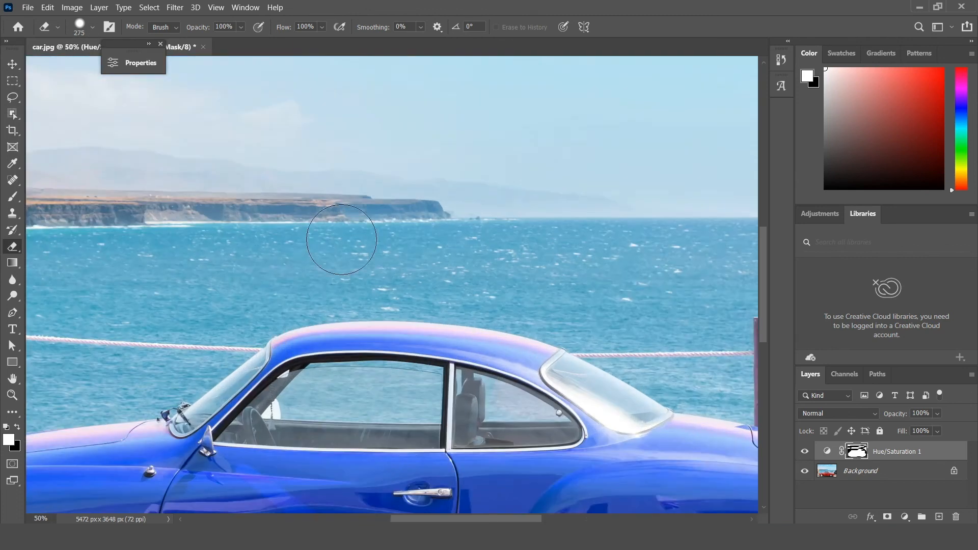
pyautogui.hscroll(-10, 343, 247)
pyautogui.moveTo(546, 357); pyautogui.dragTo(421, 446)
pyautogui.scroll(-8, 555, 405)
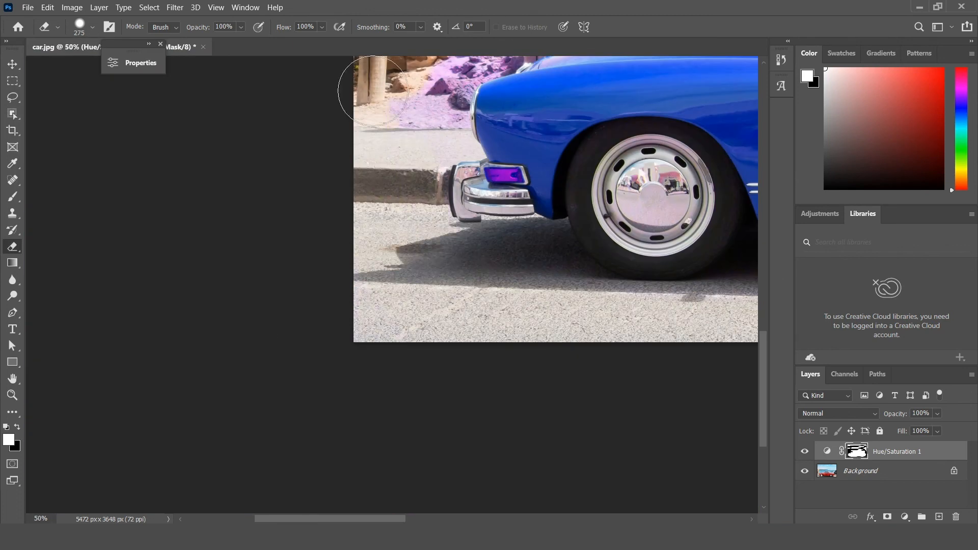
pyautogui.scroll(2, 357, 91)
pyautogui.moveTo(492, 150); pyautogui.dragTo(434, 270)
# Reduce the eraser to 94 px and erase the mask on the remaining tinted details around the front bumper and turn signal.
pyautogui.click(92, 27)
pyautogui.moveTo(136, 68); pyautogui.dragTo(109, 68)
pyautogui.moveTo(463, 187); pyautogui.dragTo(491, 184)
pyautogui.moveTo(456, 268); pyautogui.dragTo(519, 287)
# Erase the mask over the taillights, the wooden post behind the car and the tinted areas around the rear bumper.
pyautogui.hscroll(10, 611, 283)
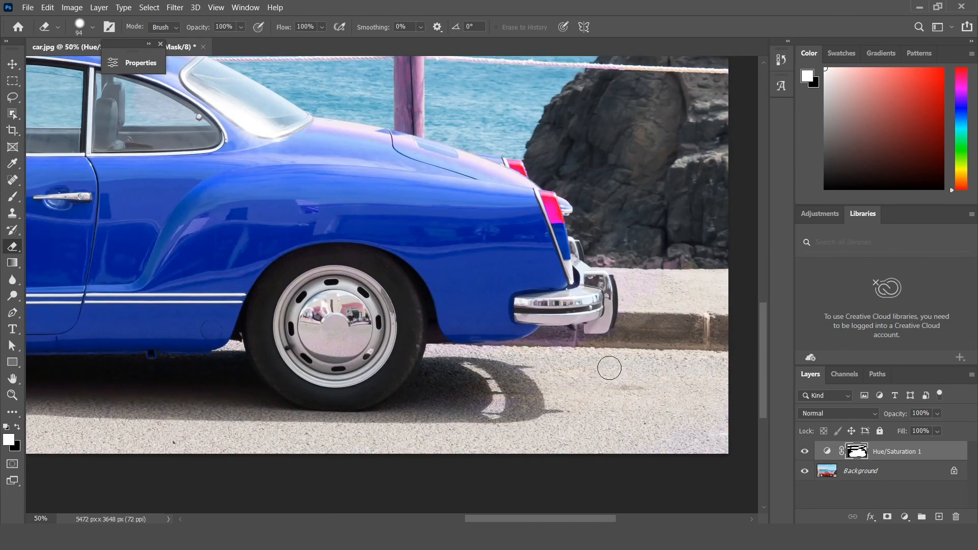
pyautogui.hscroll(-10, 312, 333)
pyautogui.hscroll(12, 459, 306)
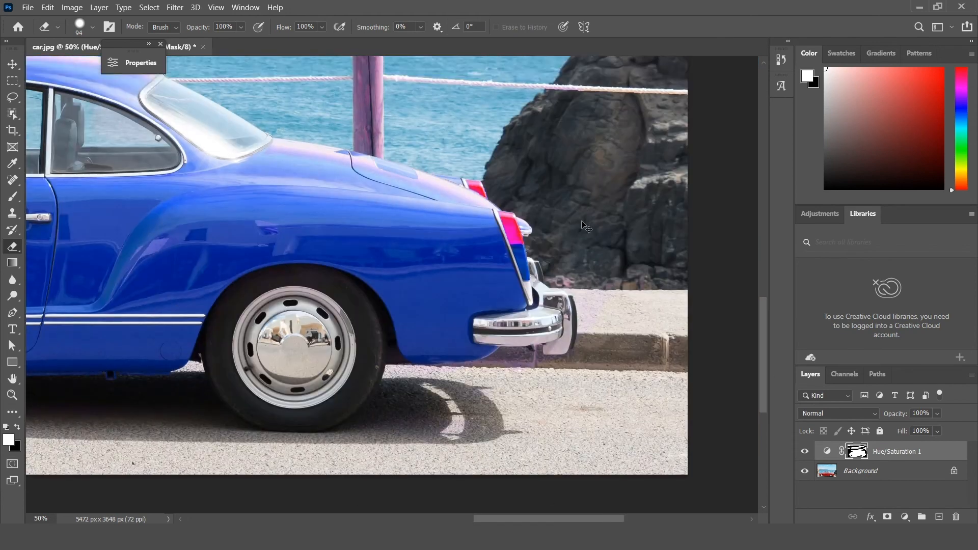
pyautogui.scroll(2, 580, 265)
pyautogui.moveTo(497, 147); pyautogui.dragTo(509, 158)
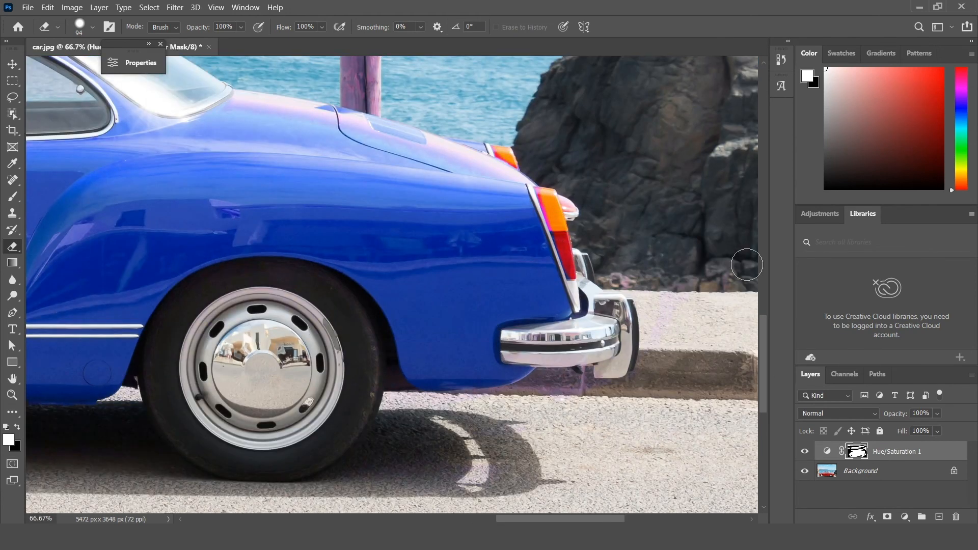
pyautogui.scroll(5, 388, 247)
pyautogui.scroll(-5, 388, 265)
pyautogui.scroll(-4, 675, 408)
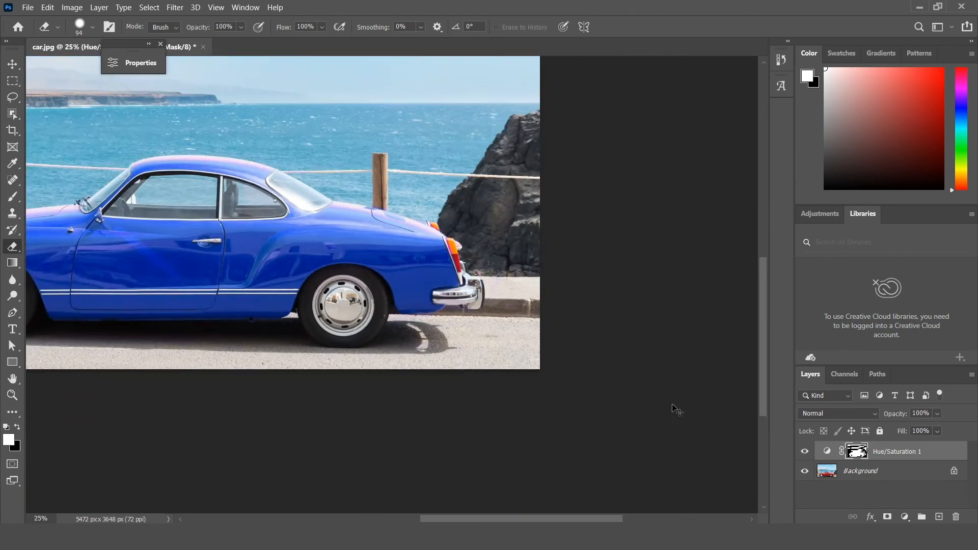
# Toggle the Hue/Saturation layer's visibility repeatedly to compare the original photo with the cleaned-up blue car, leaving the layer visible.
pyautogui.click(806, 451)
pyautogui.click(805, 453)
pyautogui.click(804, 453)
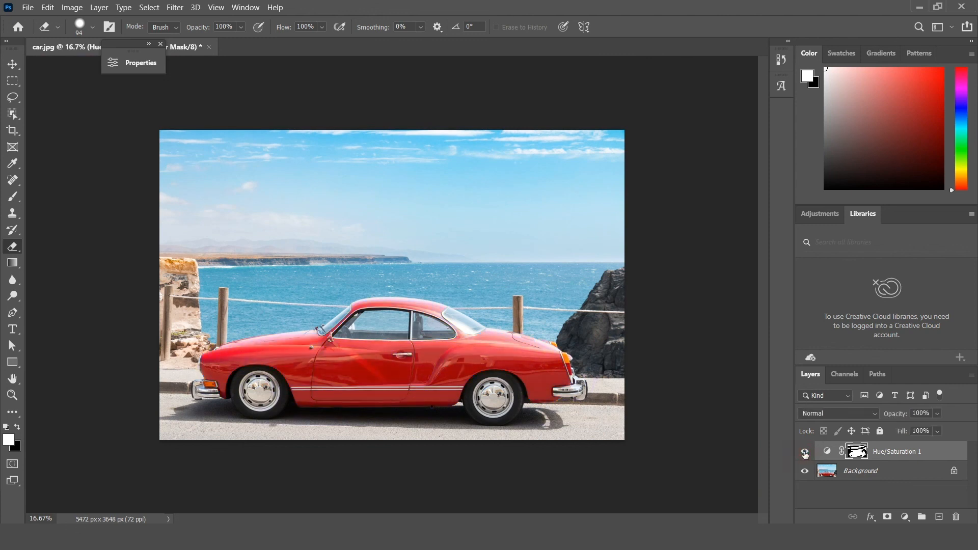
pyautogui.click(804, 453)
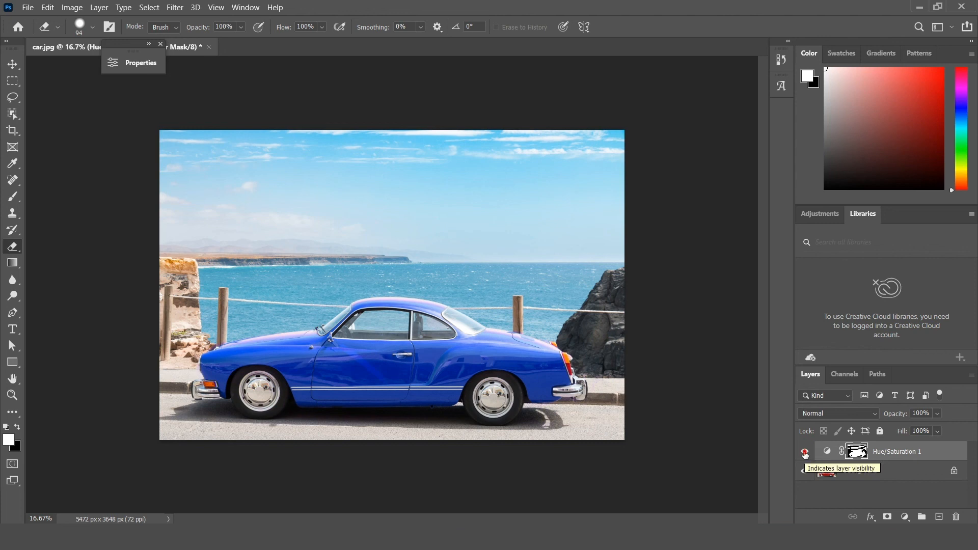
pyautogui.click(805, 452)
pyautogui.click(804, 454)
pyautogui.click(805, 452)
pyautogui.click(805, 454)
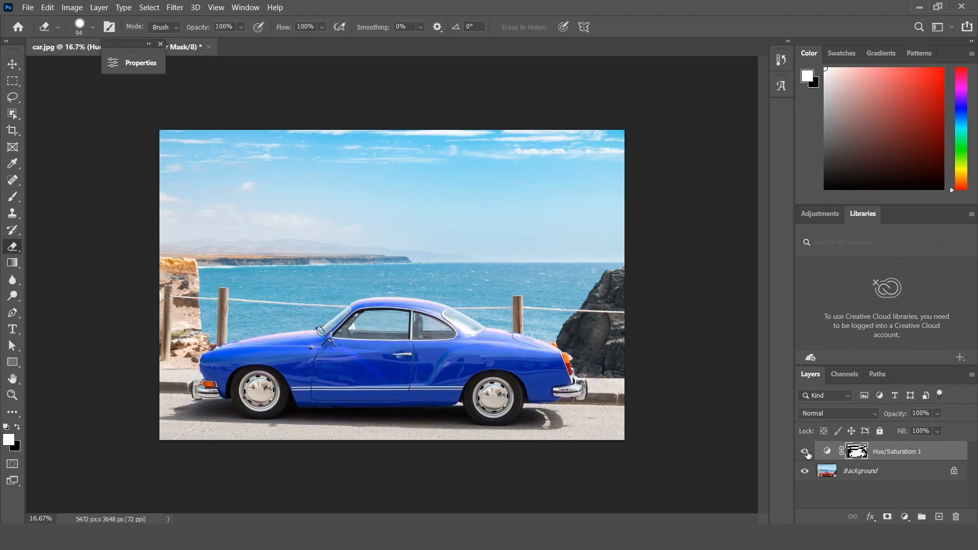